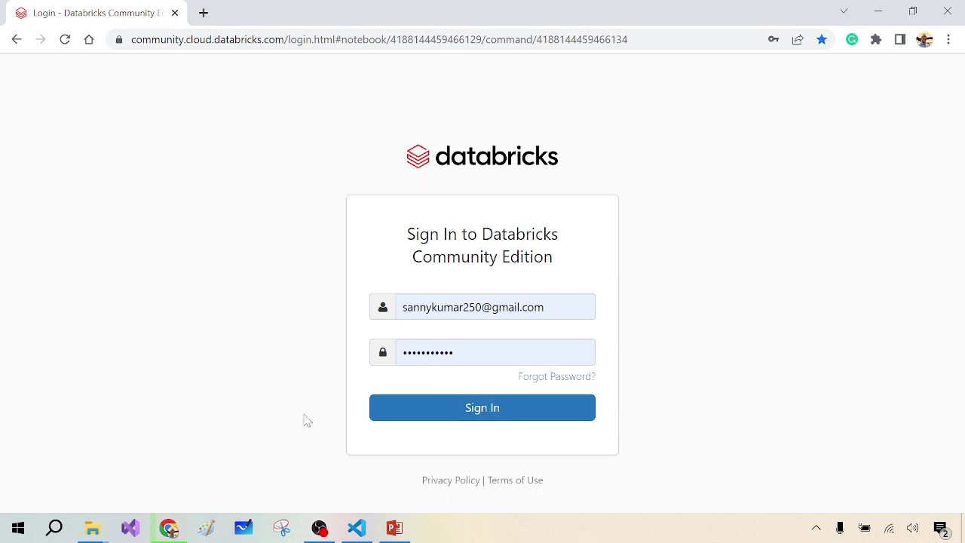
Sign in to Databricks Community Edition with the prefilled credentials and dismiss the missing-notebook notice
left_click(484, 407)
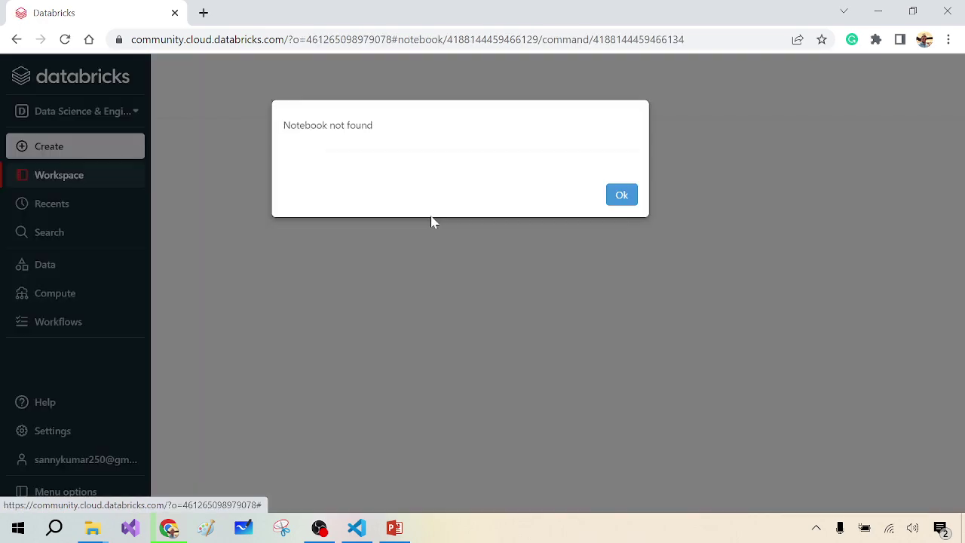
left_click(623, 201)
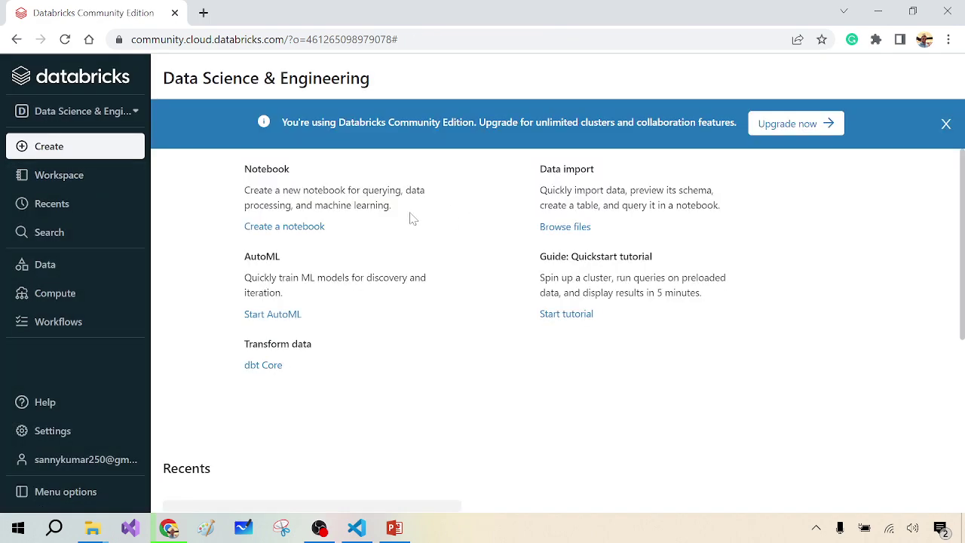
Create a compute cluster named demp-cluster with the default runtime, 12.2 LTS (Scala 2.12, Spark 3.3.2)
left_click(59, 294)
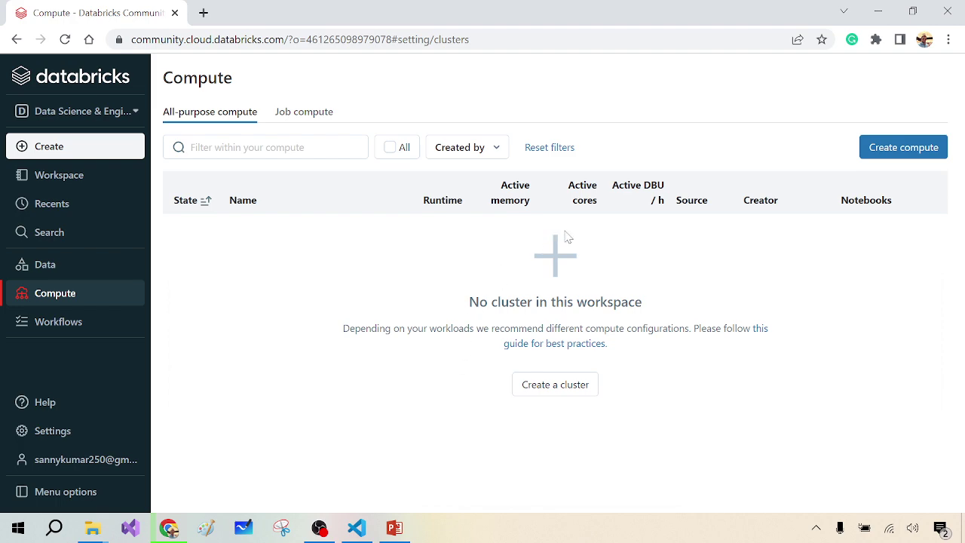
left_click(883, 153)
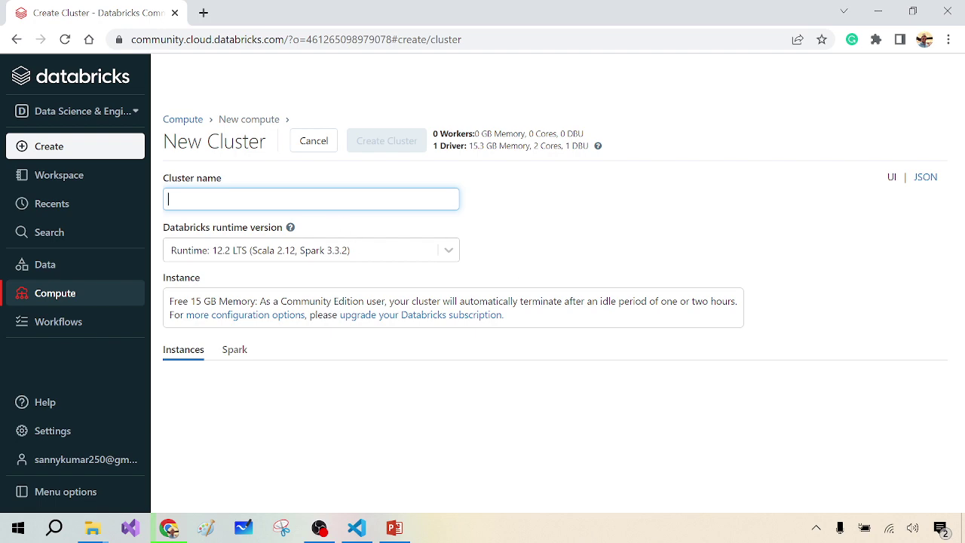
type("demp-cluster")
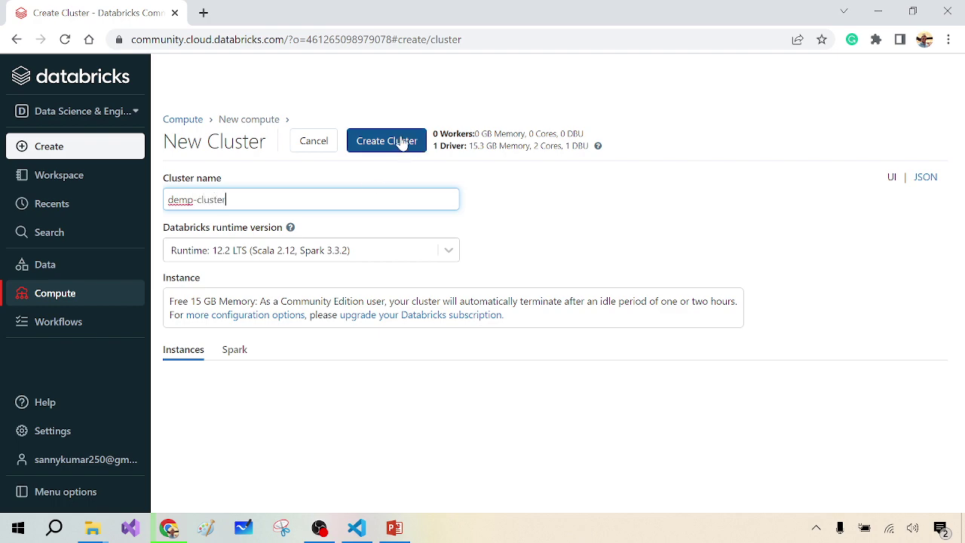
left_click(398, 140)
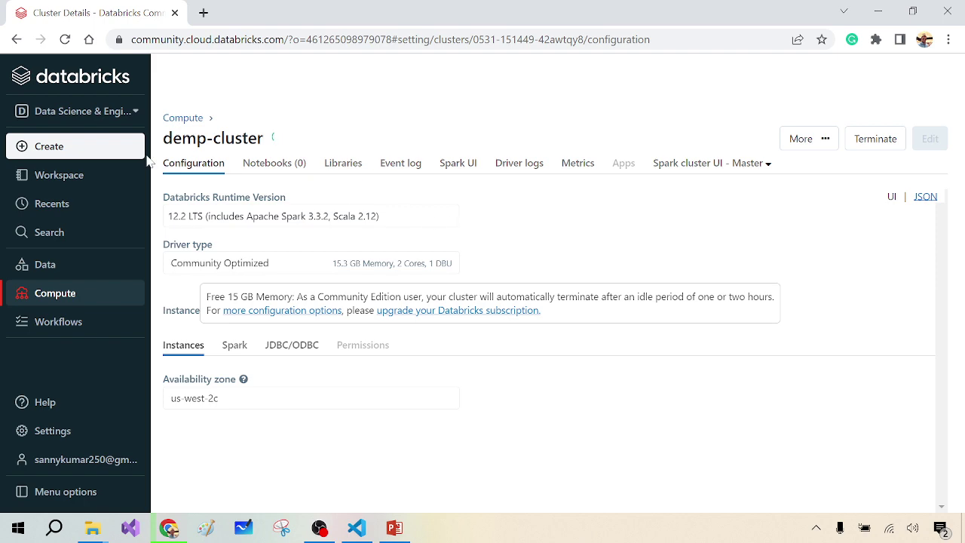
Create a folder named "Python Demo" inside the signed-in user's home folder in the workspace
left_click(56, 178)
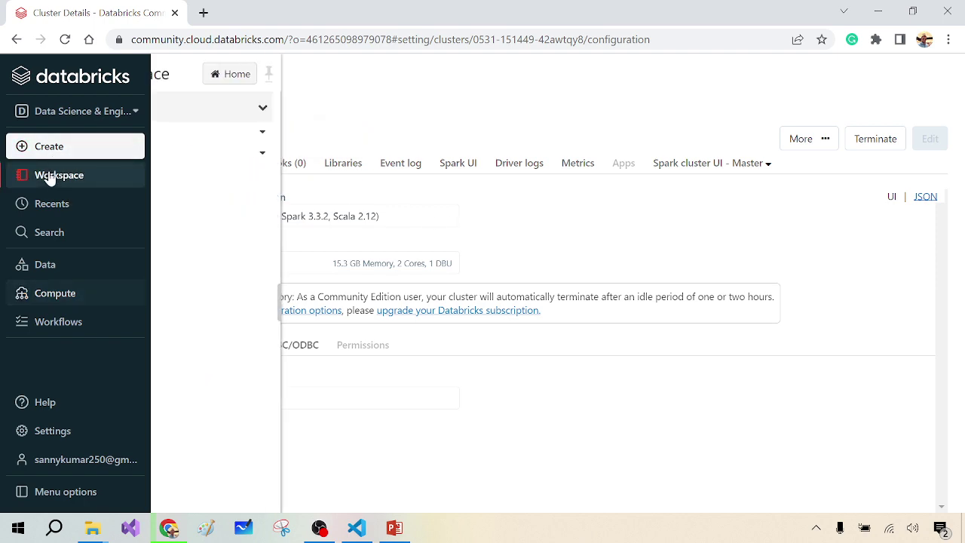
left_click(254, 154)
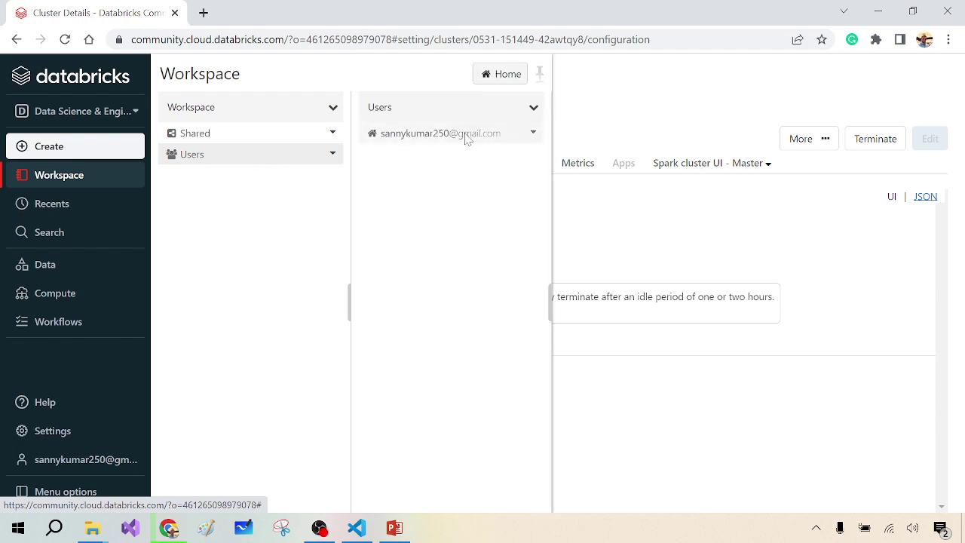
left_click(534, 133)
mouse_move(557, 158)
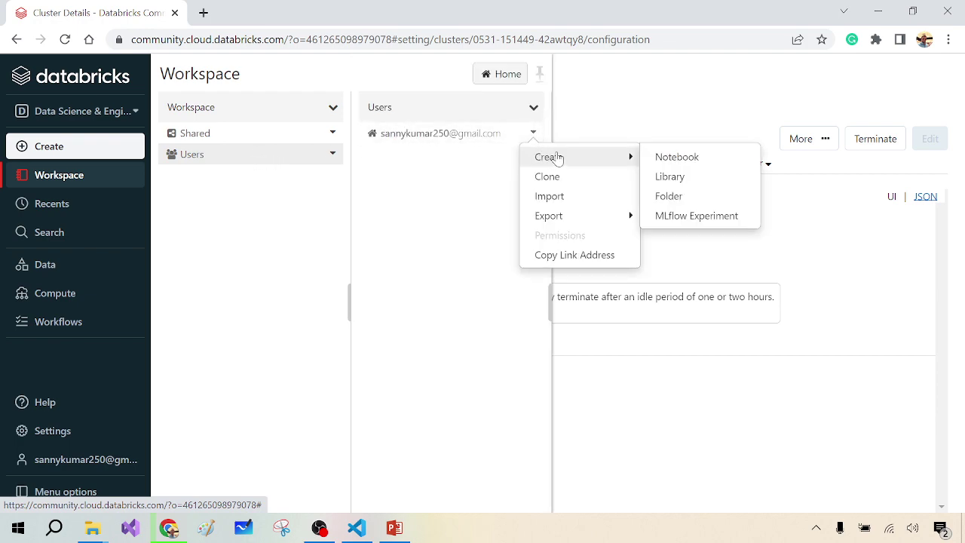
left_click(668, 196)
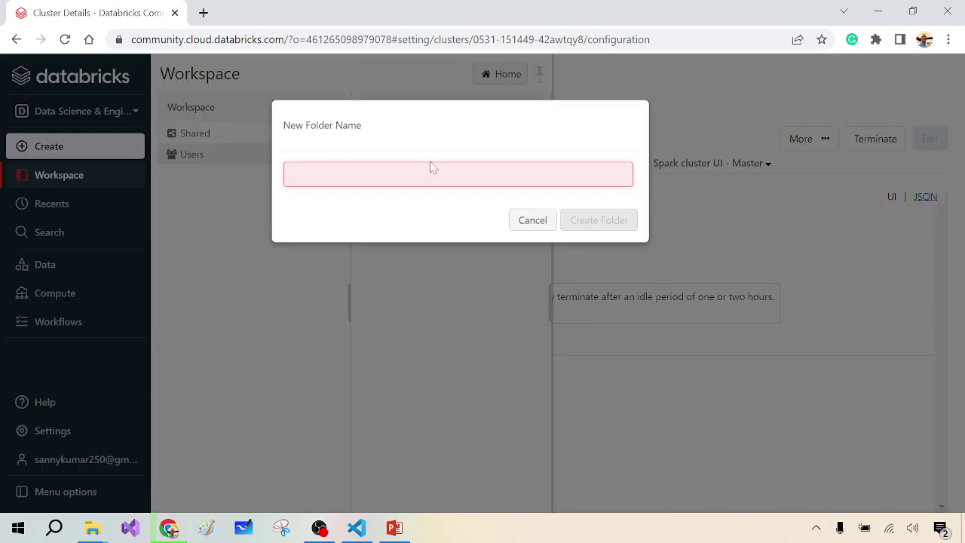
type("Python")
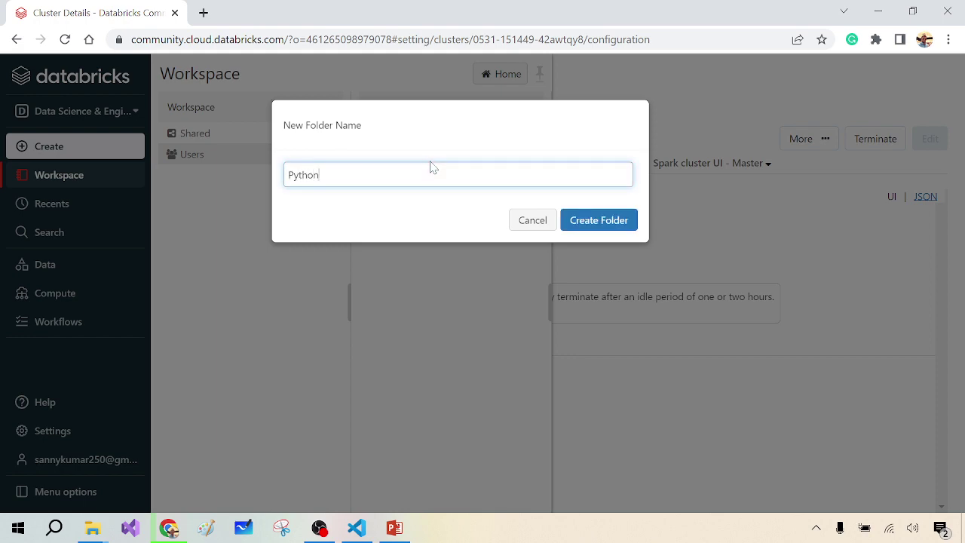
type(" Demo")
left_click(606, 219)
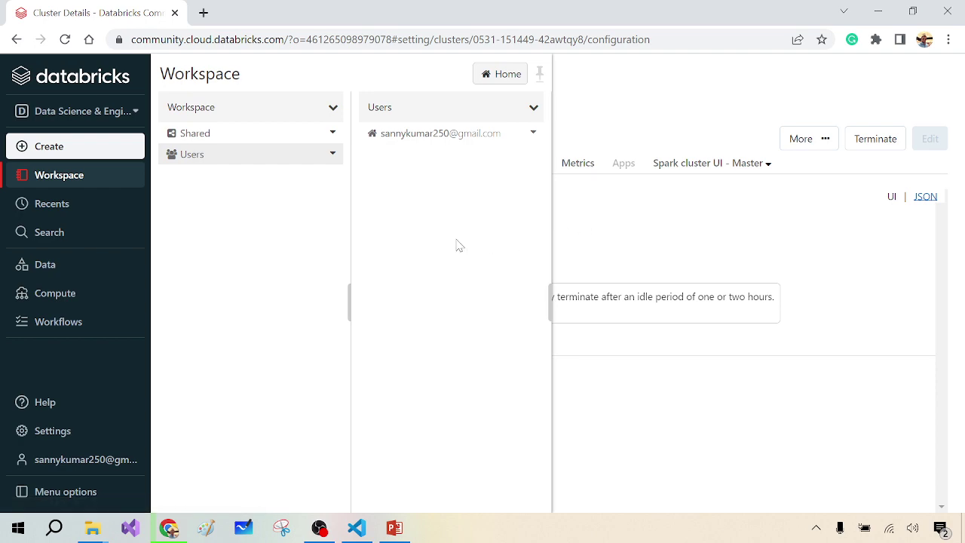
left_click(475, 137)
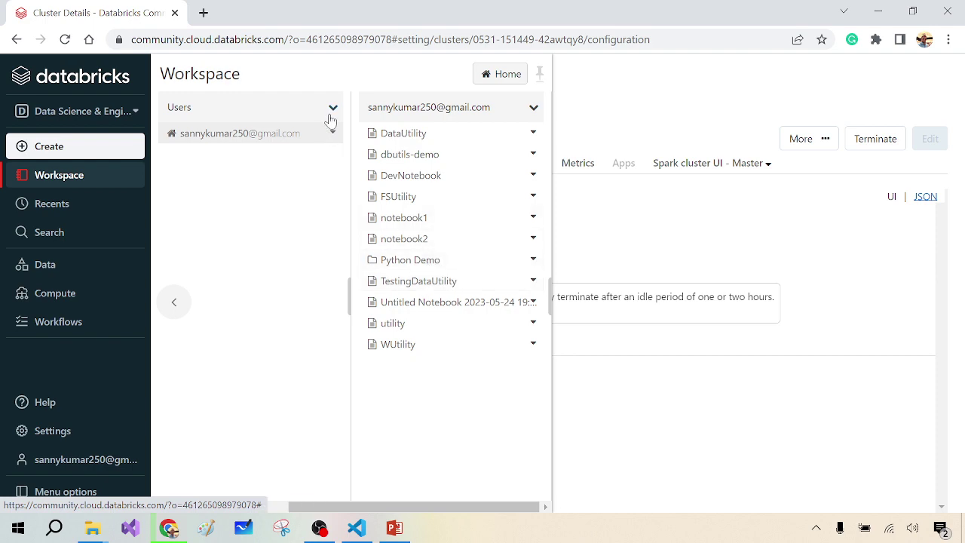
left_click(312, 200)
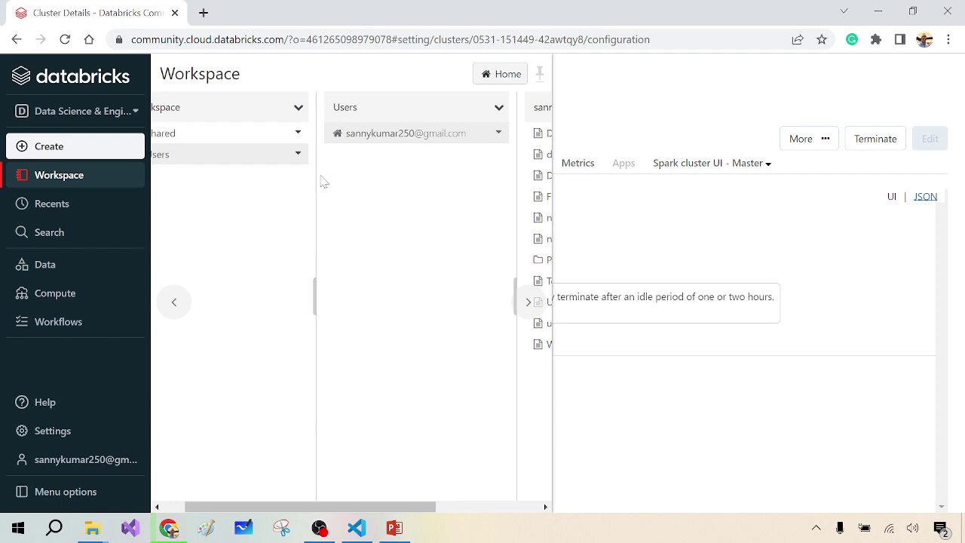
left_click(331, 155)
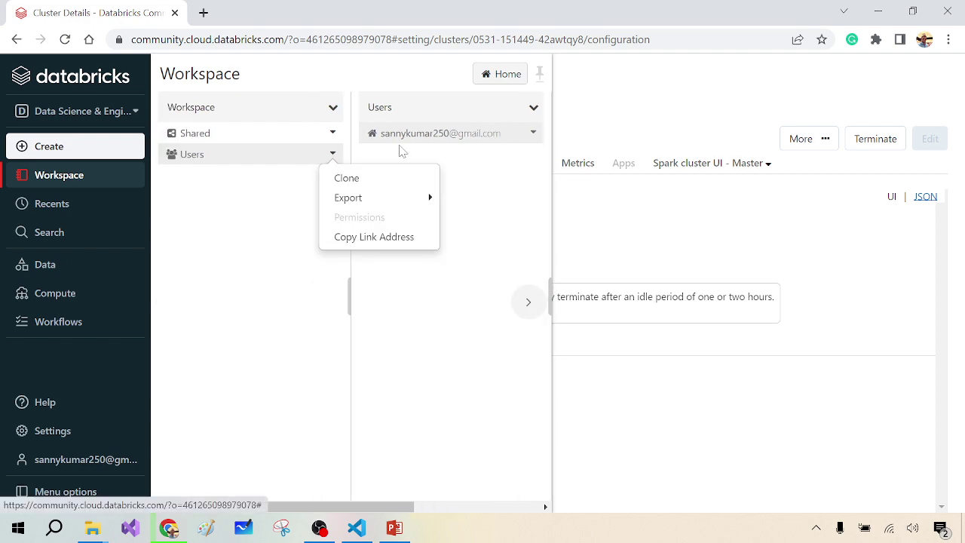
left_click(533, 109)
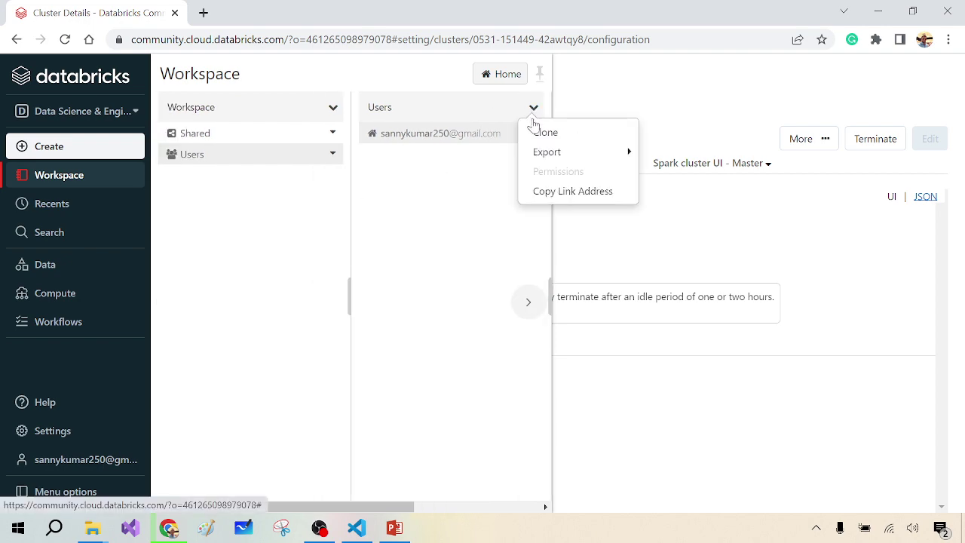
left_click(455, 223)
left_click(332, 154)
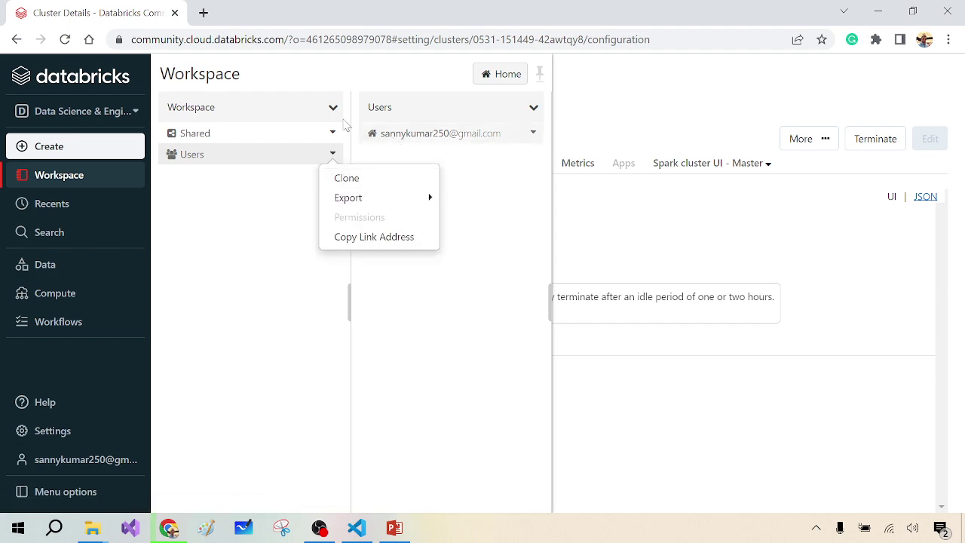
left_click(530, 113)
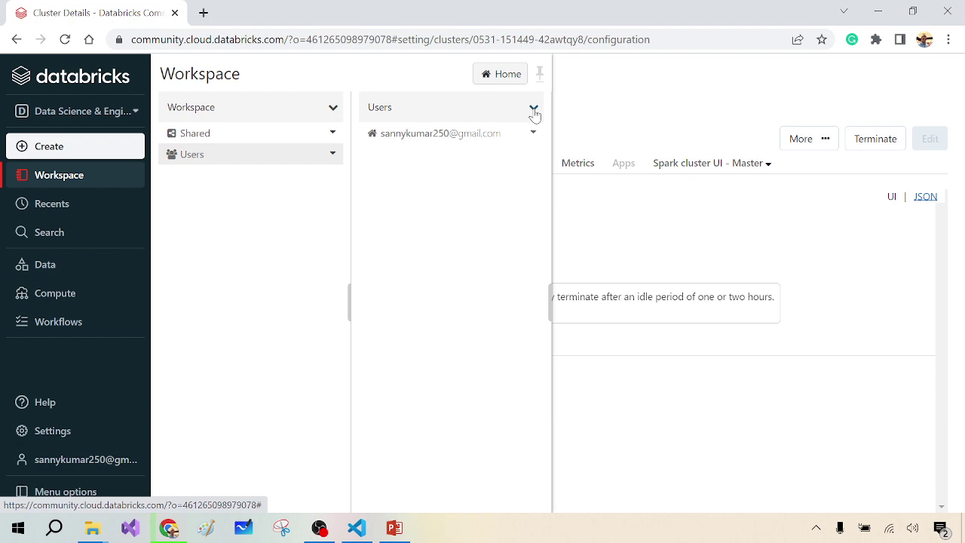
left_click(533, 111)
Create a folder named "PythonDemo" at the root level of the workspace
left_click(332, 110)
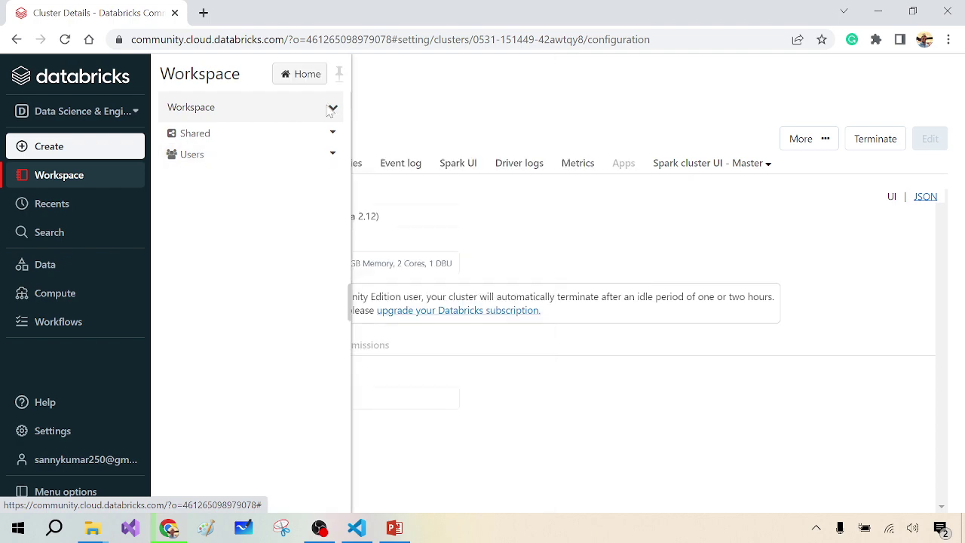
left_click(332, 110)
mouse_move(369, 134)
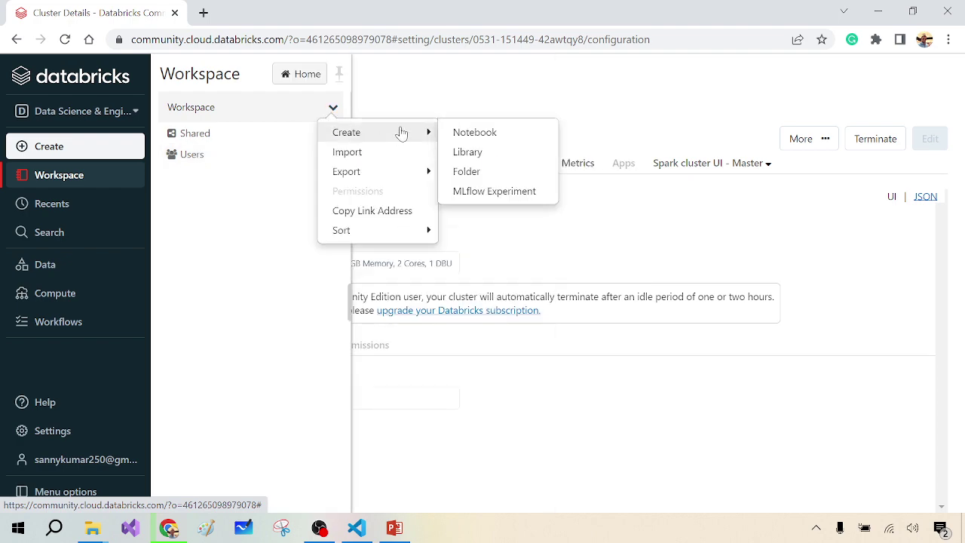
left_click(483, 173)
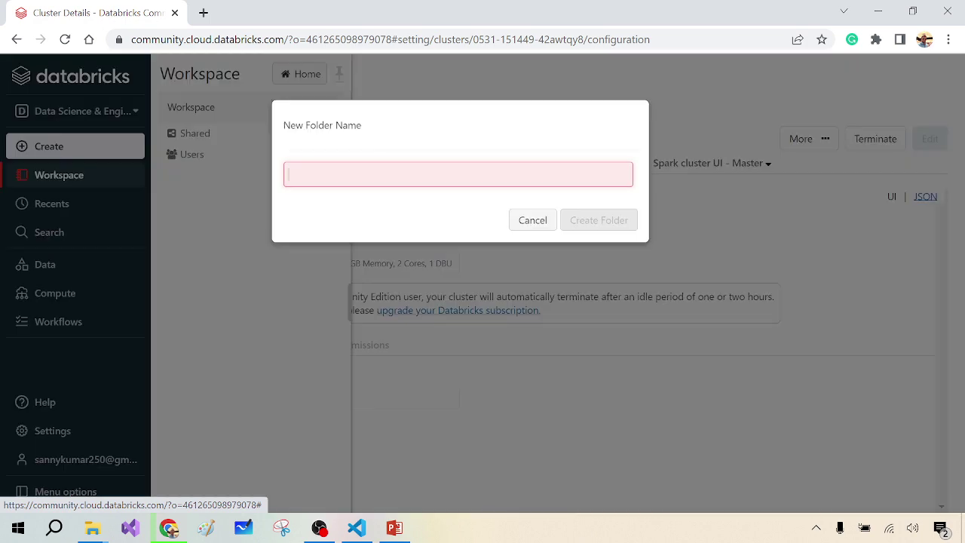
type("Python")
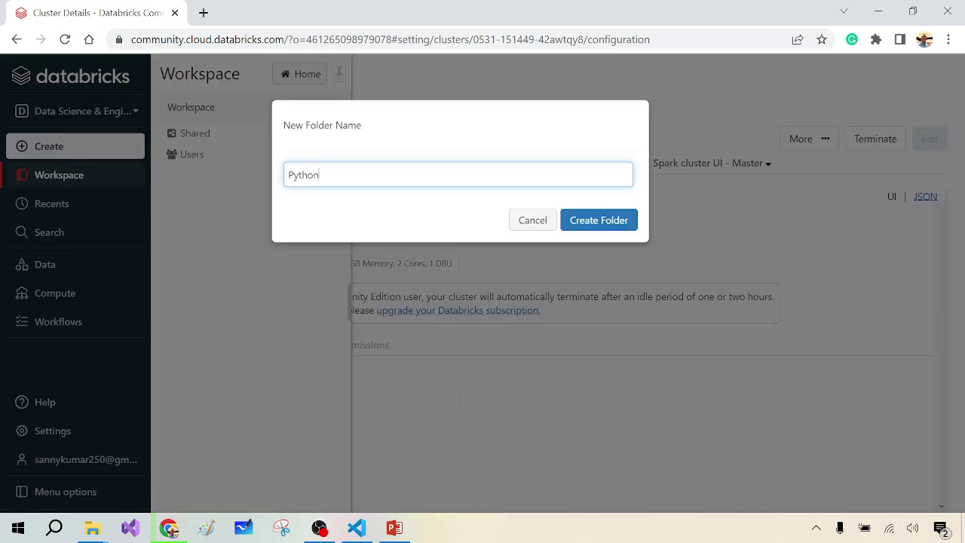
type("Demo")
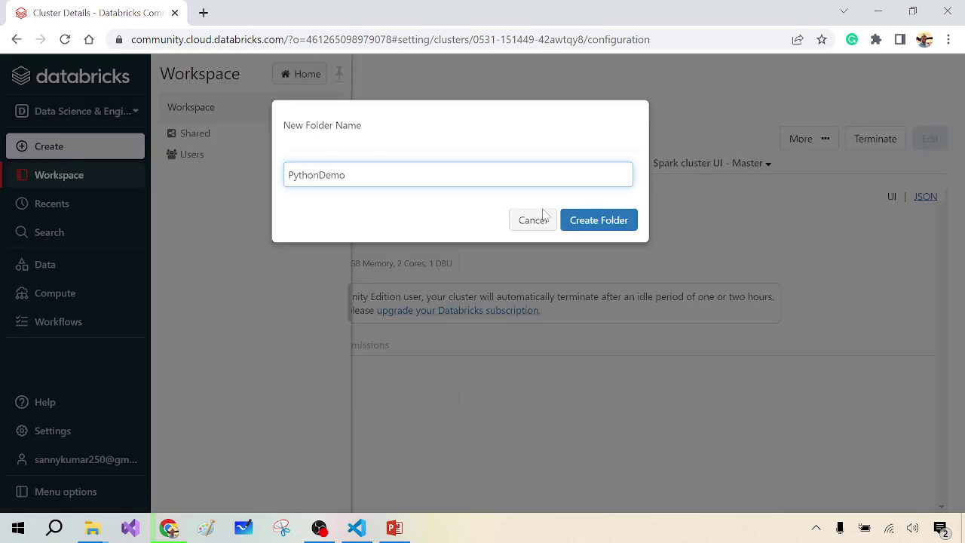
left_click(590, 224)
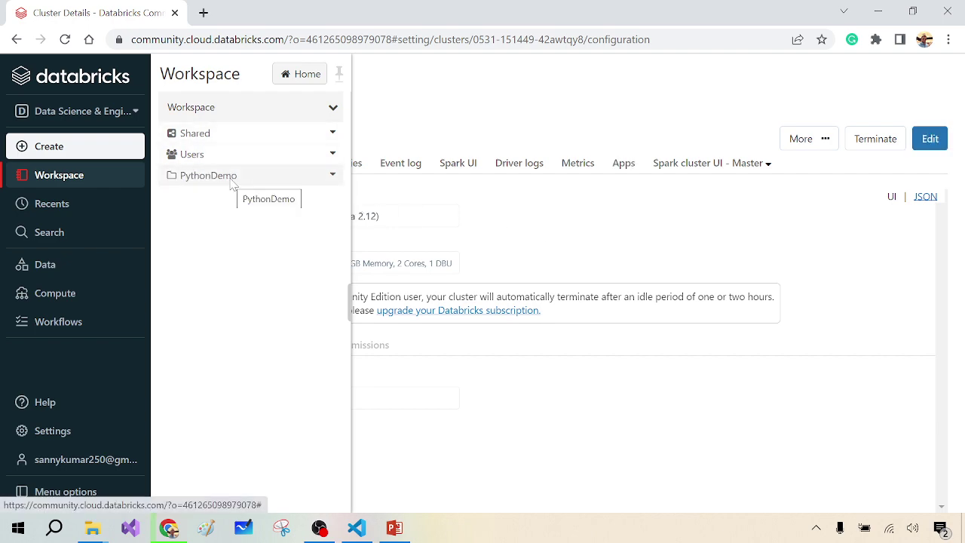
Create a new notebook inside the "Python Demo" folder in the signed-in user's home folder
left_click(230, 155)
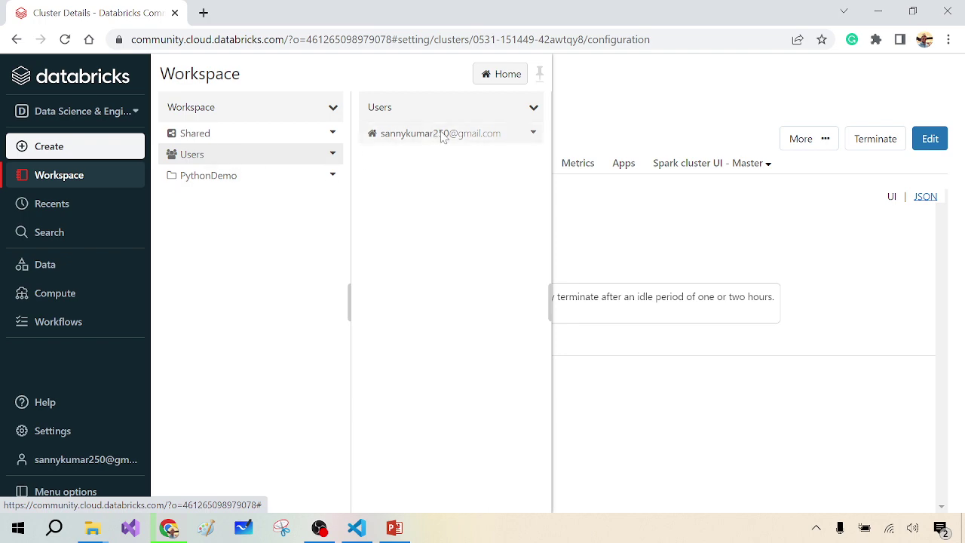
left_click(533, 108)
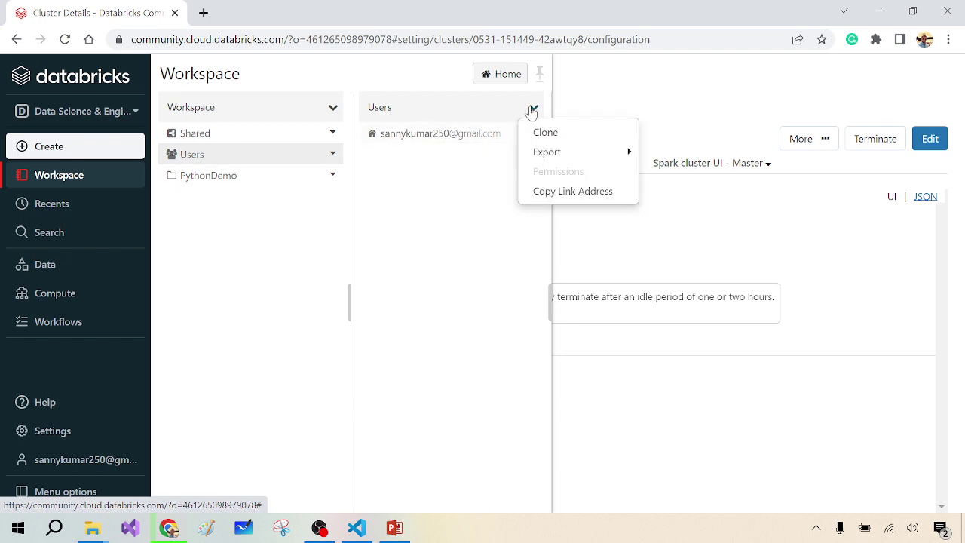
left_click(452, 136)
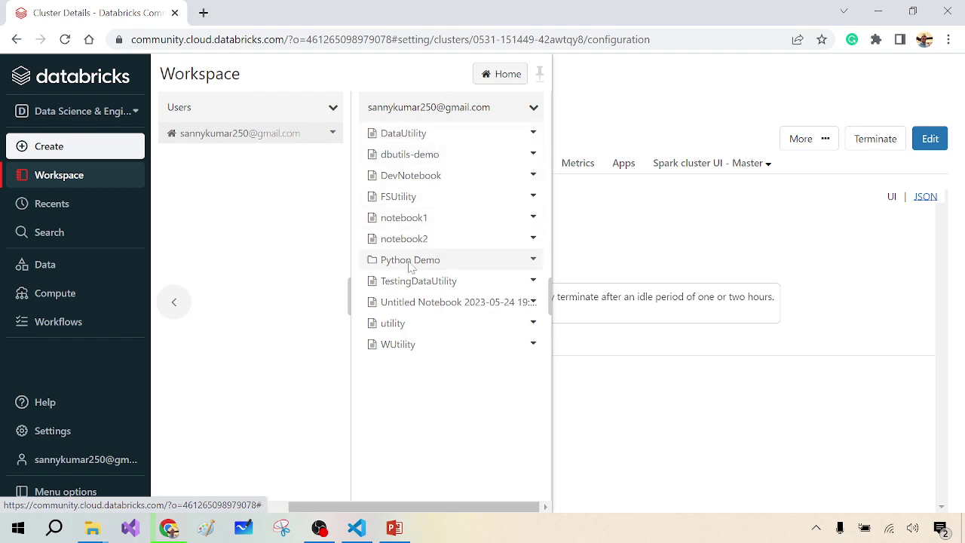
left_click(532, 259)
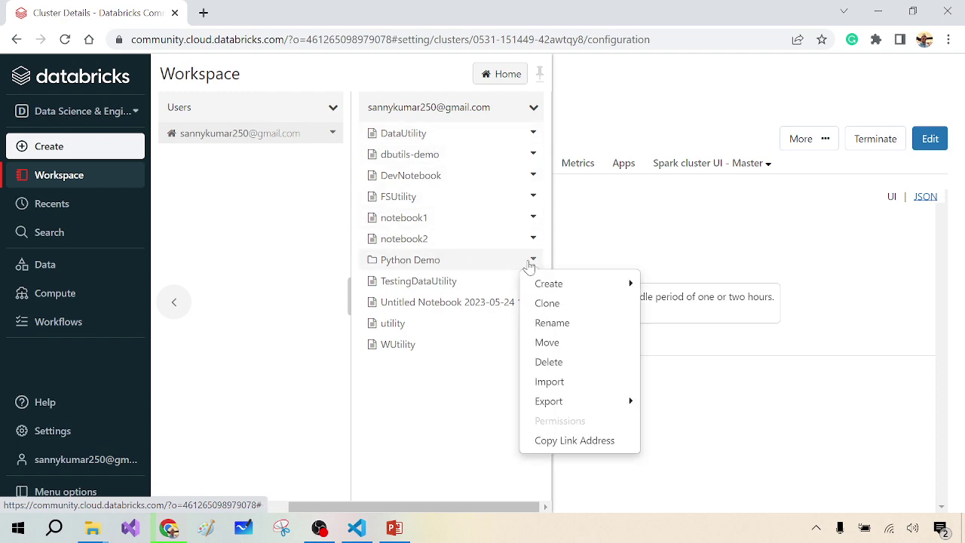
mouse_move(633, 284)
left_click(686, 283)
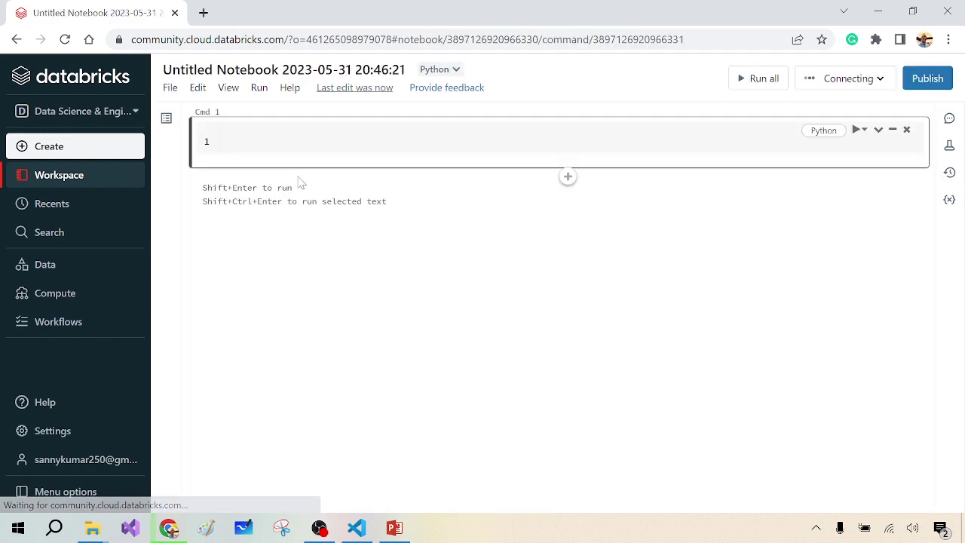
Rename the untitled notebook as myFirstPythonDemo
left_click(305, 69)
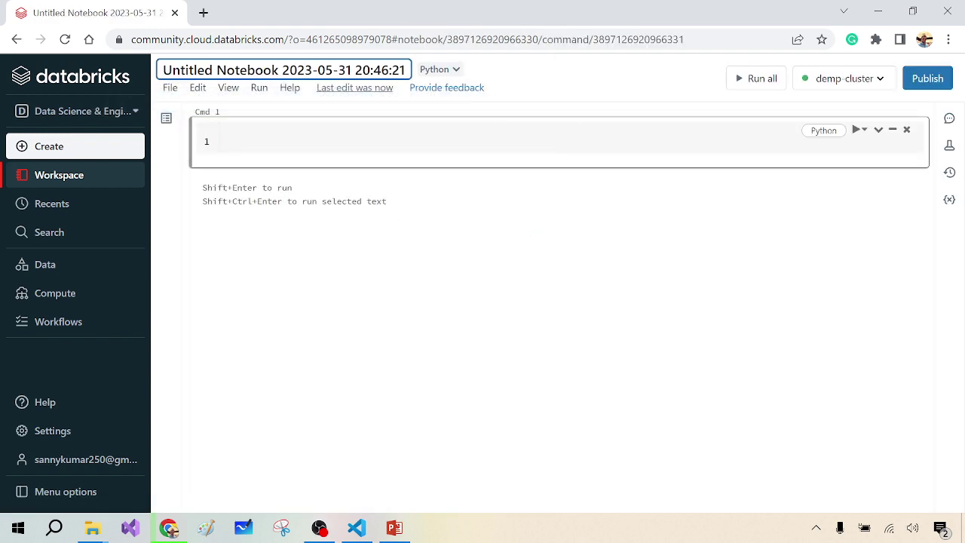
key("ctrl+a")
type("mhy")
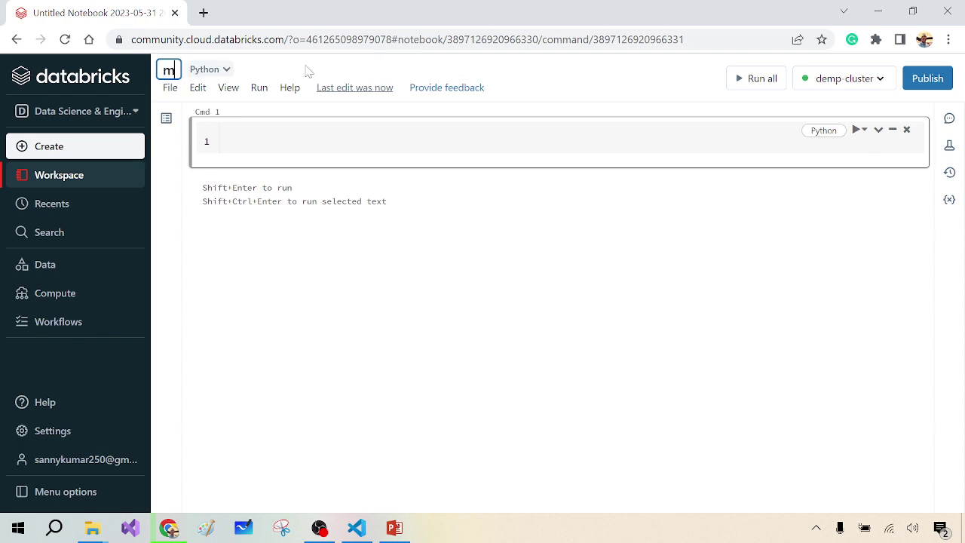
key("BackSpace")
key("BackSpace")
type("yFirst")
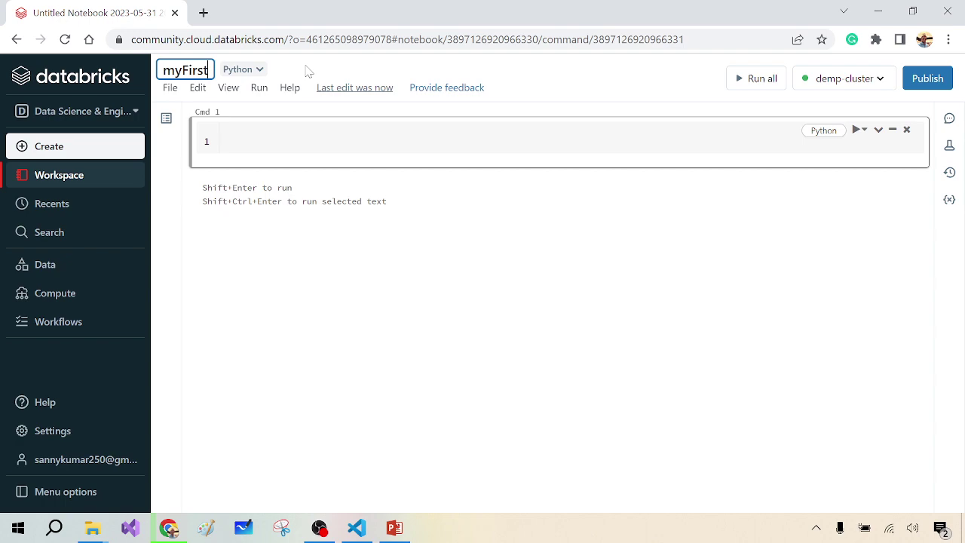
type("Pyh")
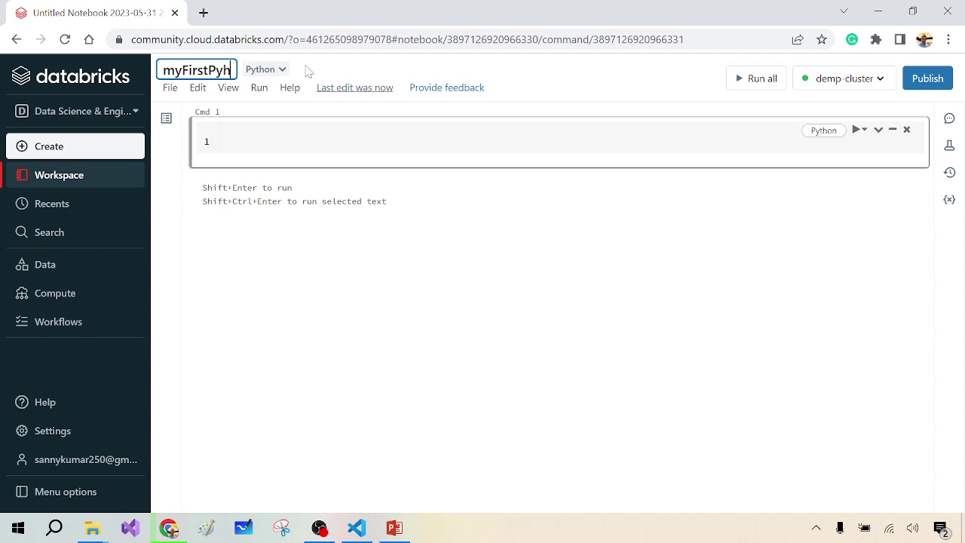
key("BackSpace")
type("thon")
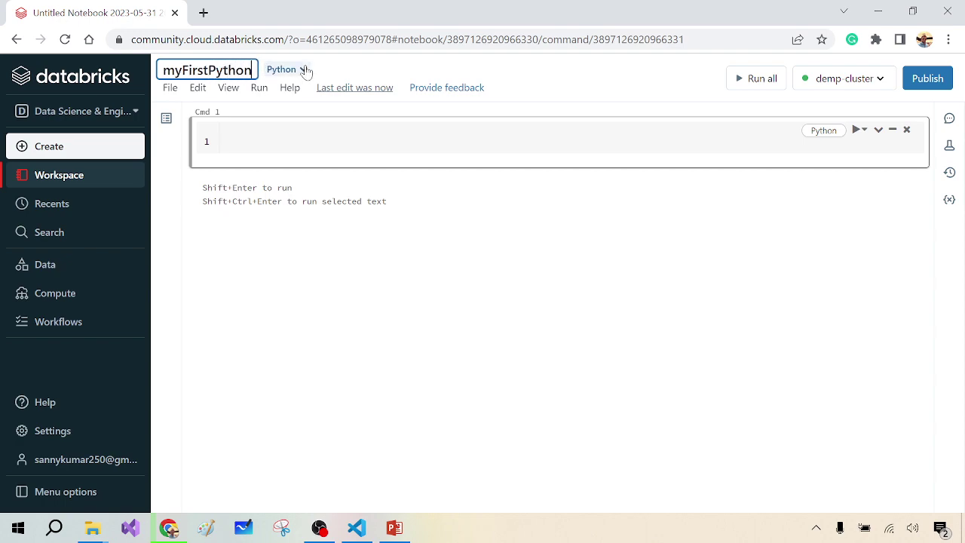
type("Demo")
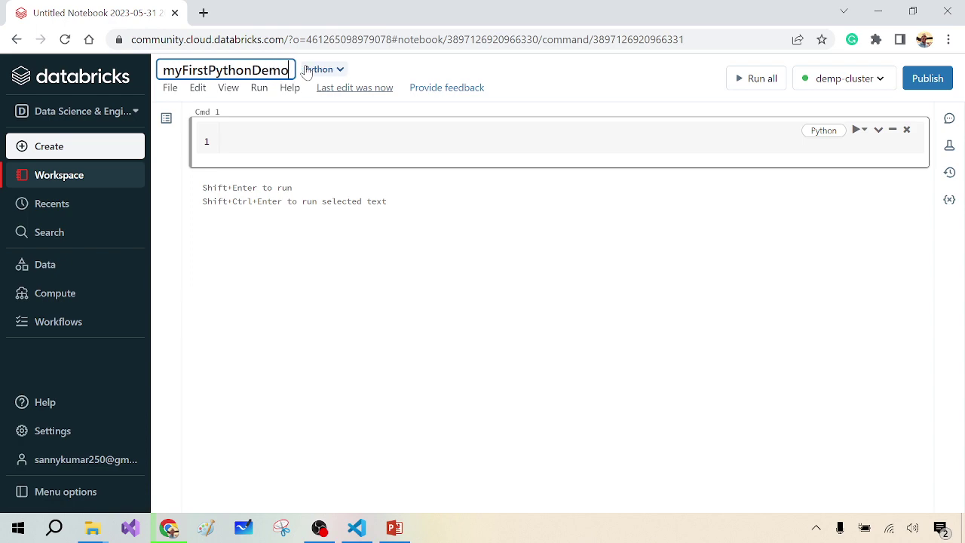
key("Return")
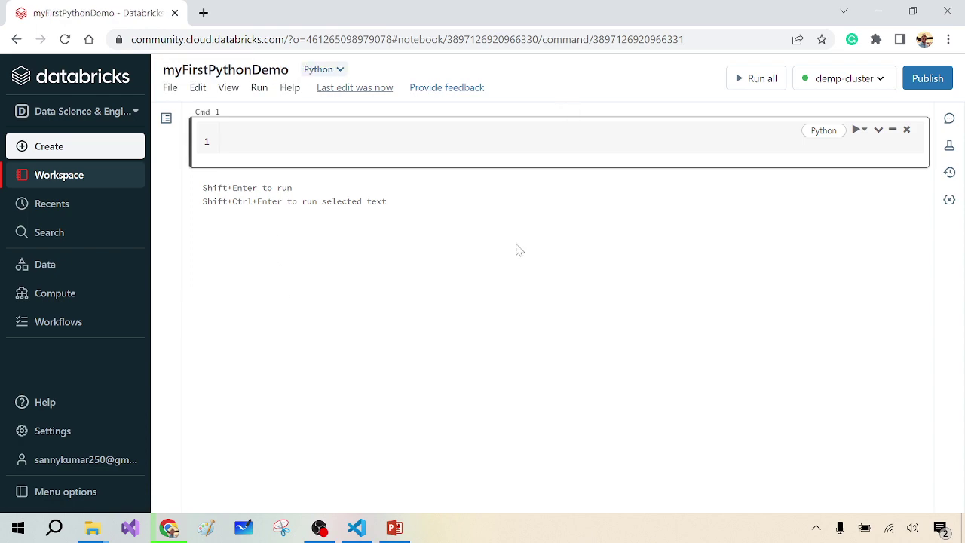
Review the attached cluster's details and the language options available for the first cell
left_click(864, 84)
mouse_move(661, 133)
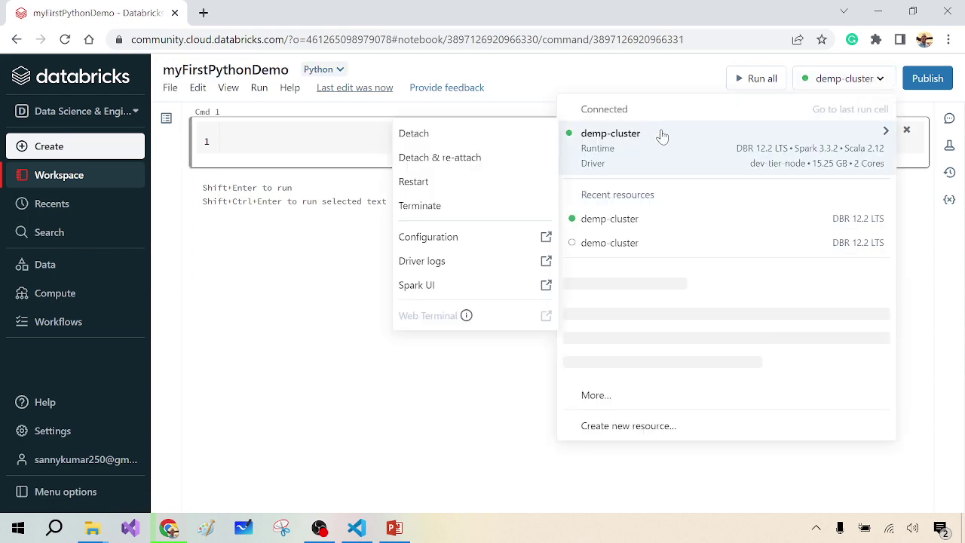
left_click(480, 402)
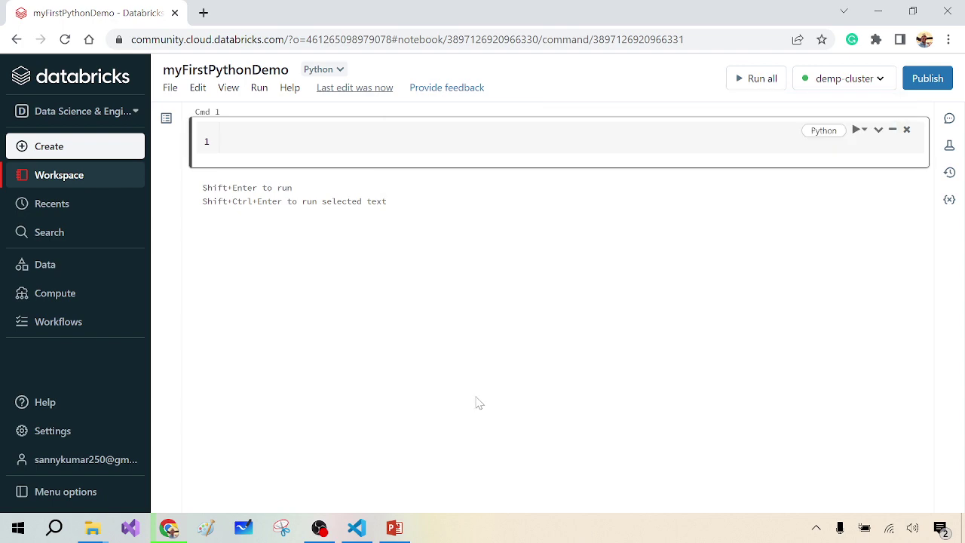
left_click(824, 132)
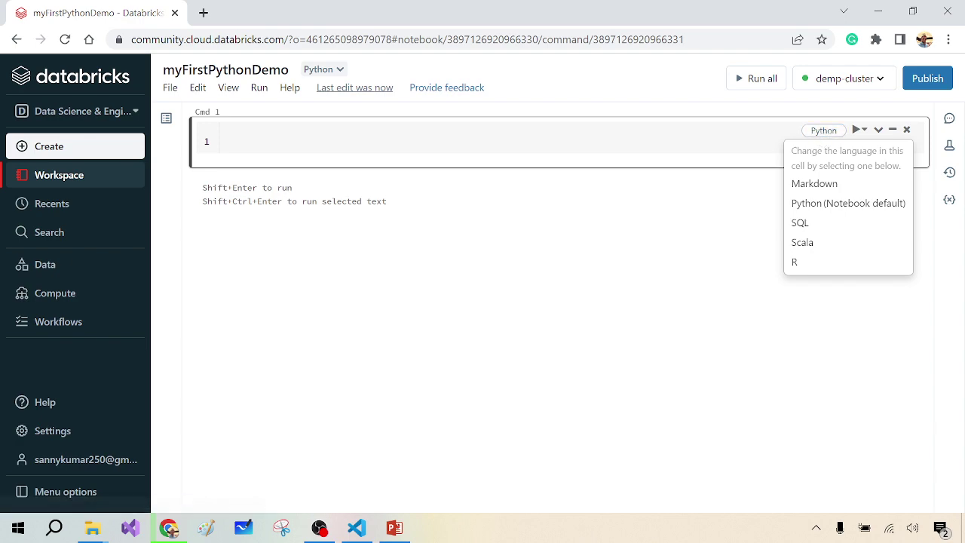
Add two empty Python cells below the notebook's first cell
left_click(227, 141)
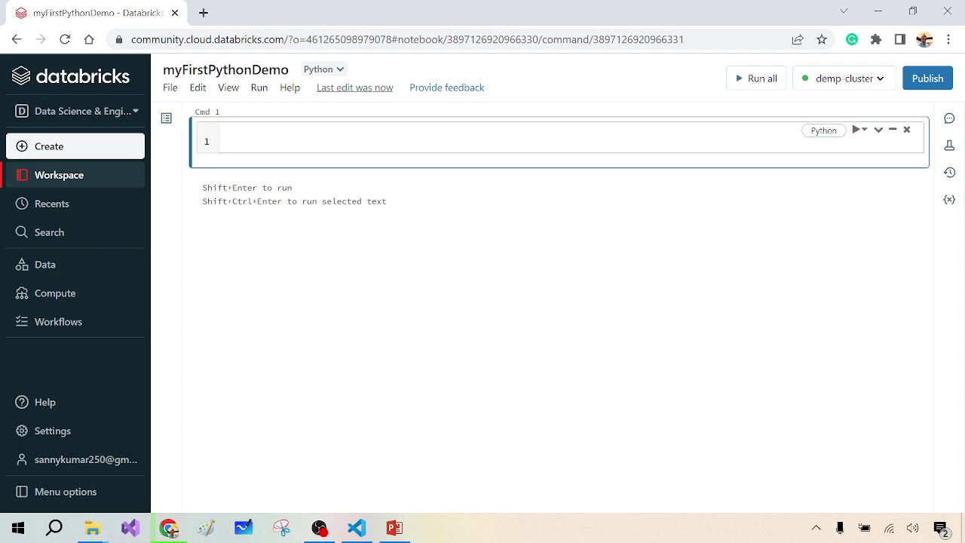
left_click(568, 179)
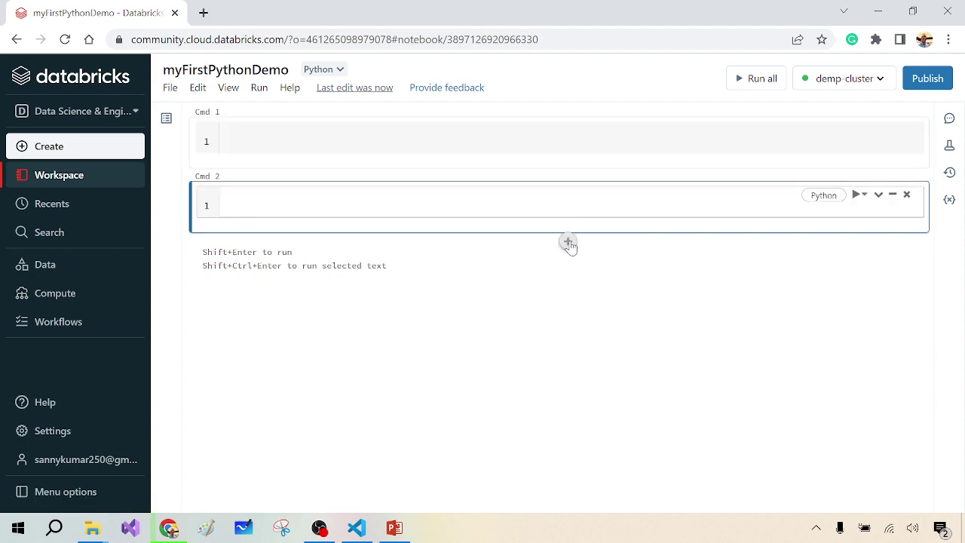
left_click(569, 242)
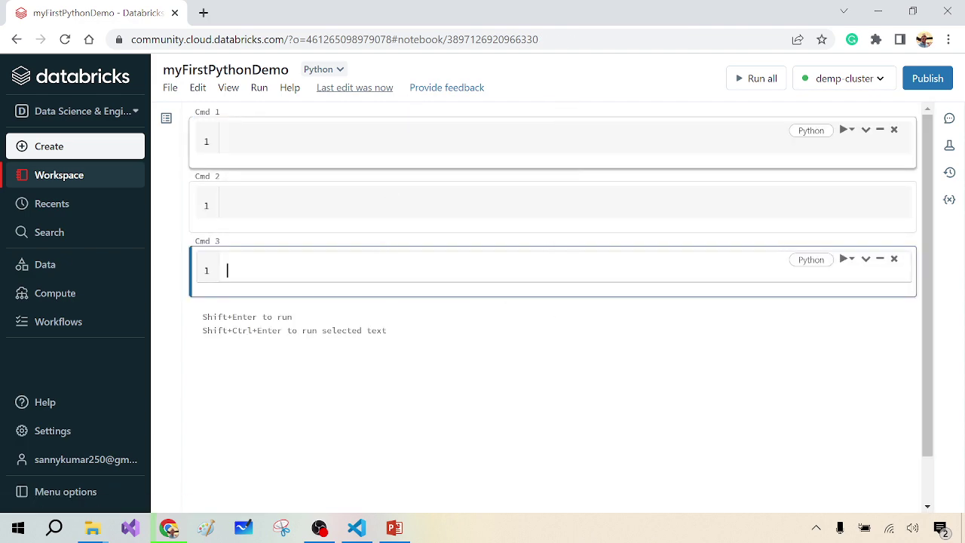
Enter print('welcome in databricks notebook') in the first cell and run it
left_click(227, 142)
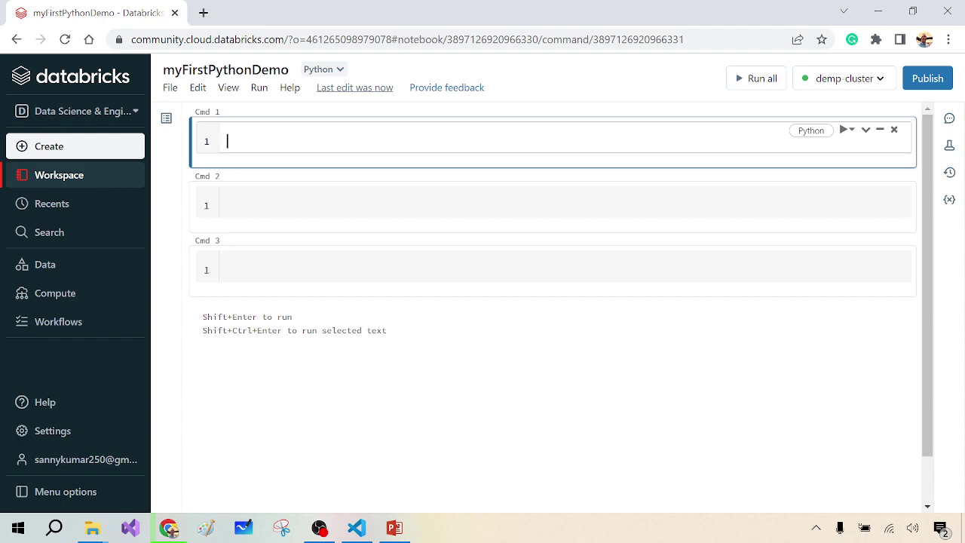
type("print('welcome in dtabr")
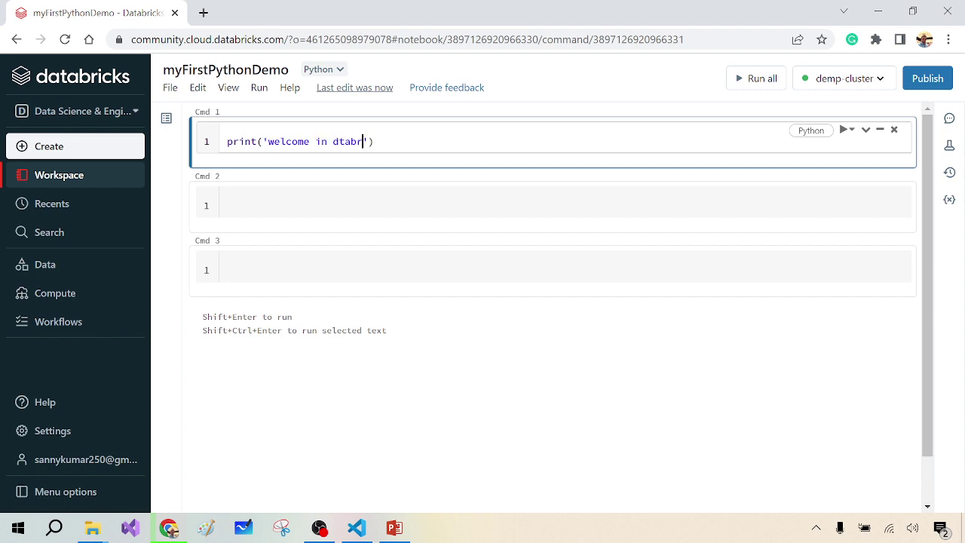
key("BackSpace")
key("BackSpace")
key("BackSpace")
key("BackSpace")
type("atabri")
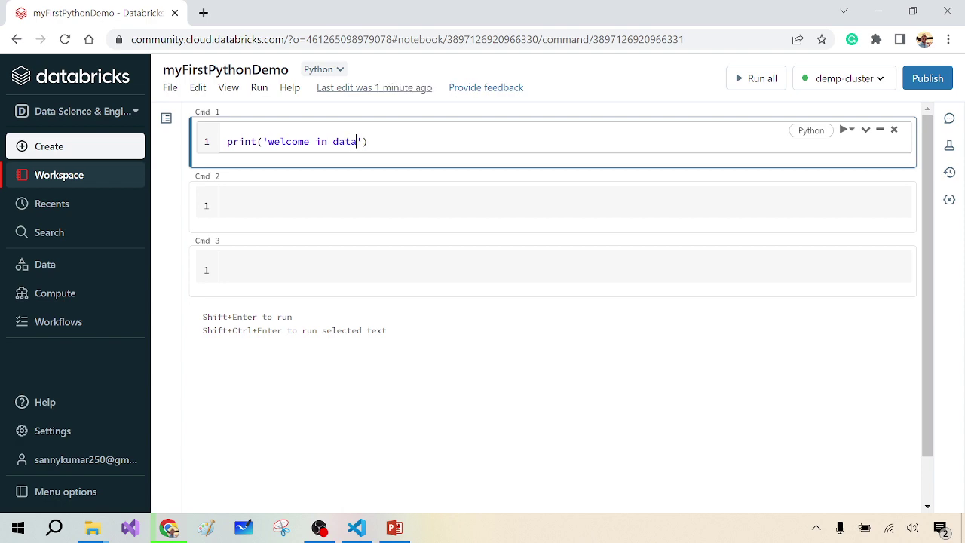
type("cks notebook")
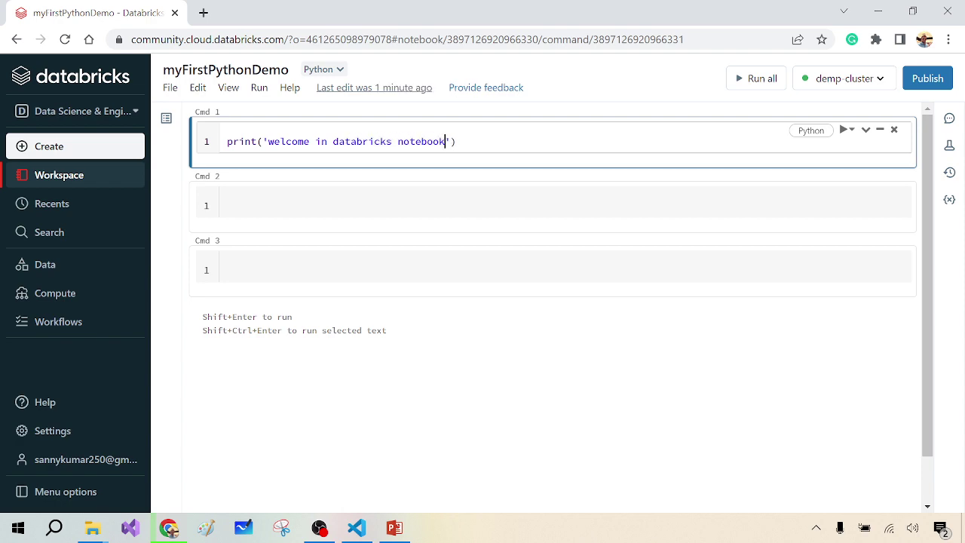
left_click(456, 141)
left_click(227, 141)
key("ctrl+Return")
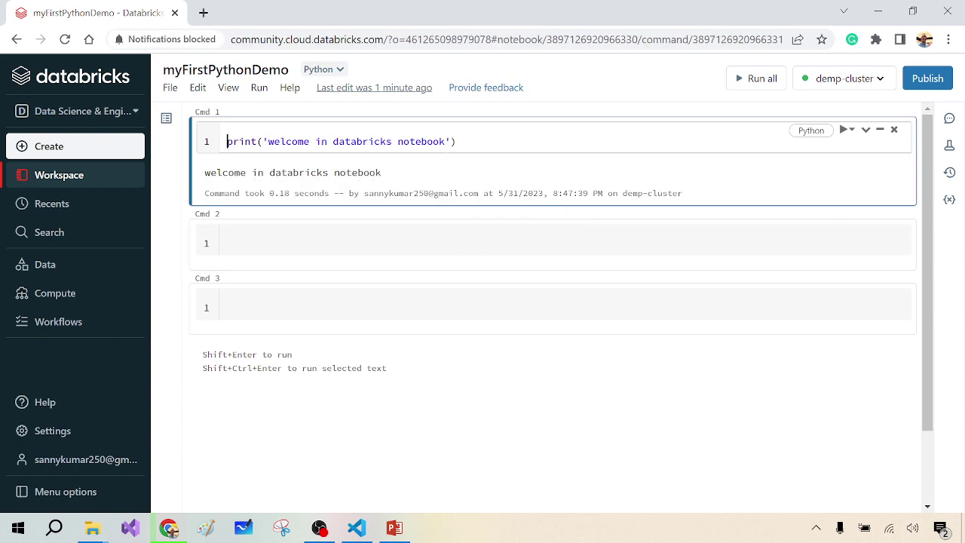
Add a second line, print(34+34), to the first cell and run the cell again
left_click(456, 141)
key("Return")
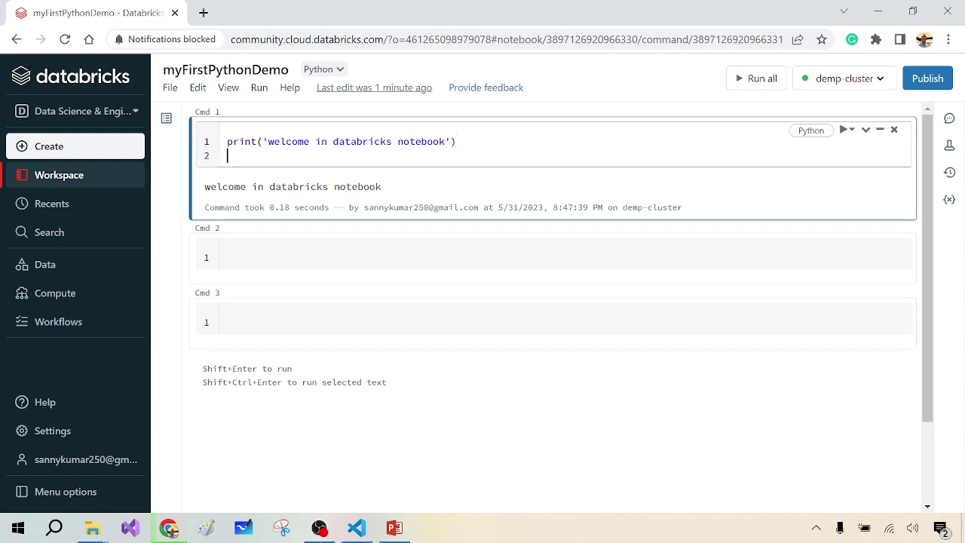
type("print(34+34")
key("shift+Return")
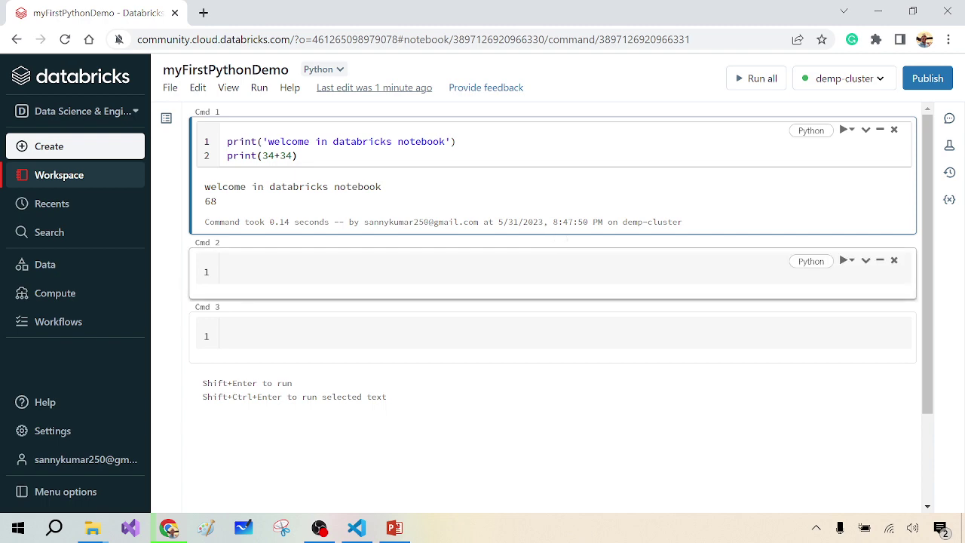
Enter a=10, b=20 and print(a+b) on separate lines in the second cell and run it
left_click(230, 271)
type("a")
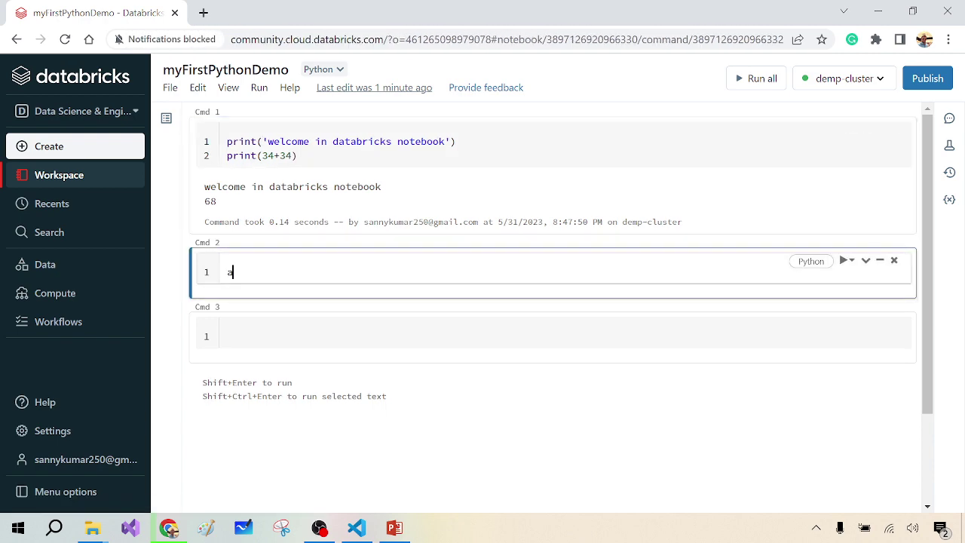
type("=1")
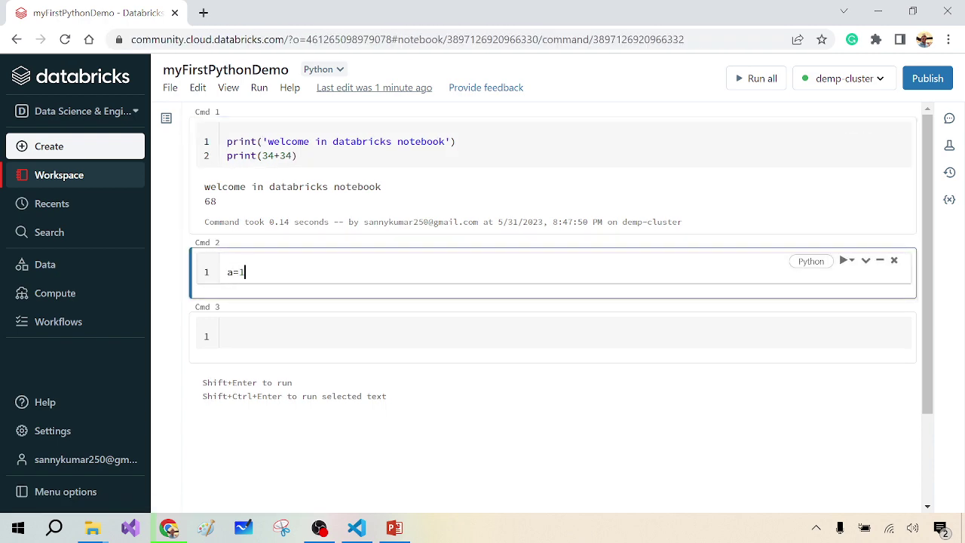
type("0")
key("Return")
type("b=2")
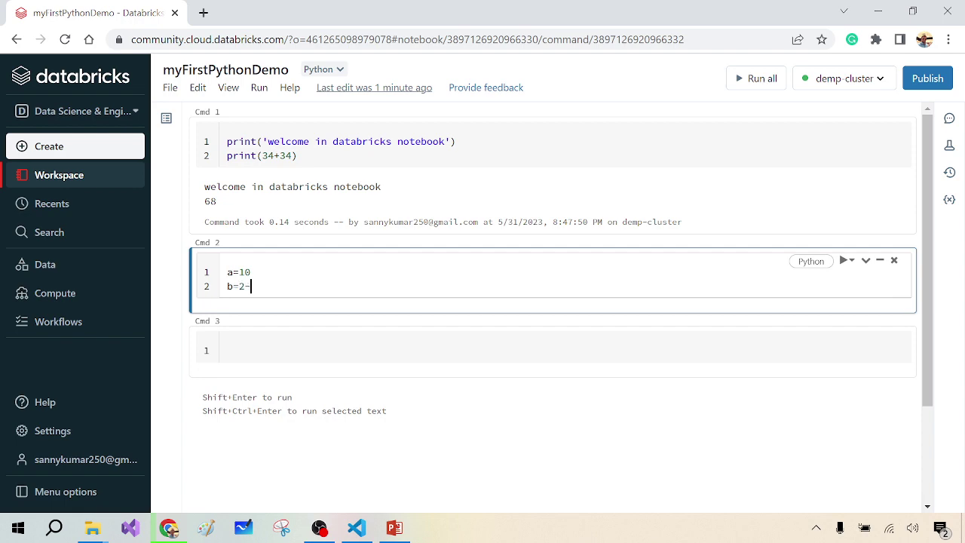
type("0")
key("Return")
type("pri")
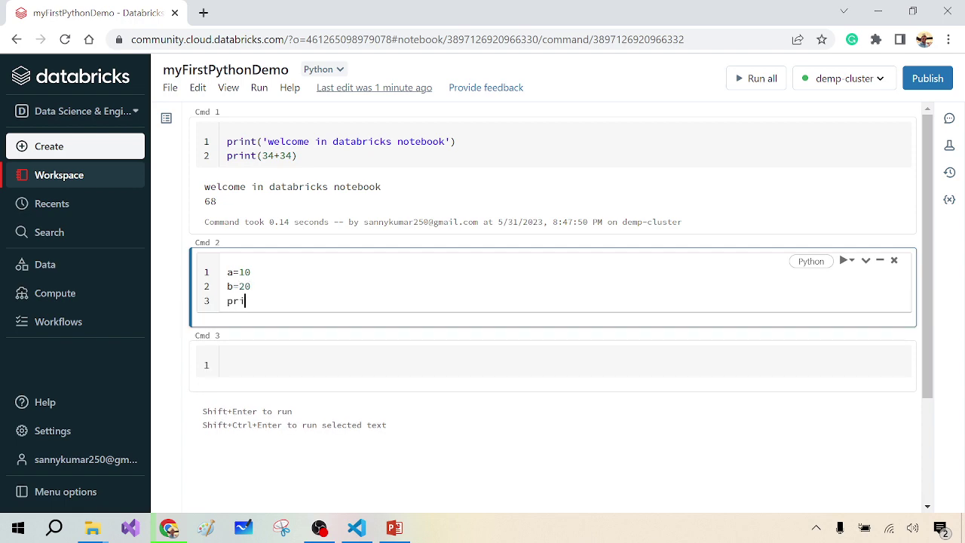
type("nt(a+b")
key("shift+Return")
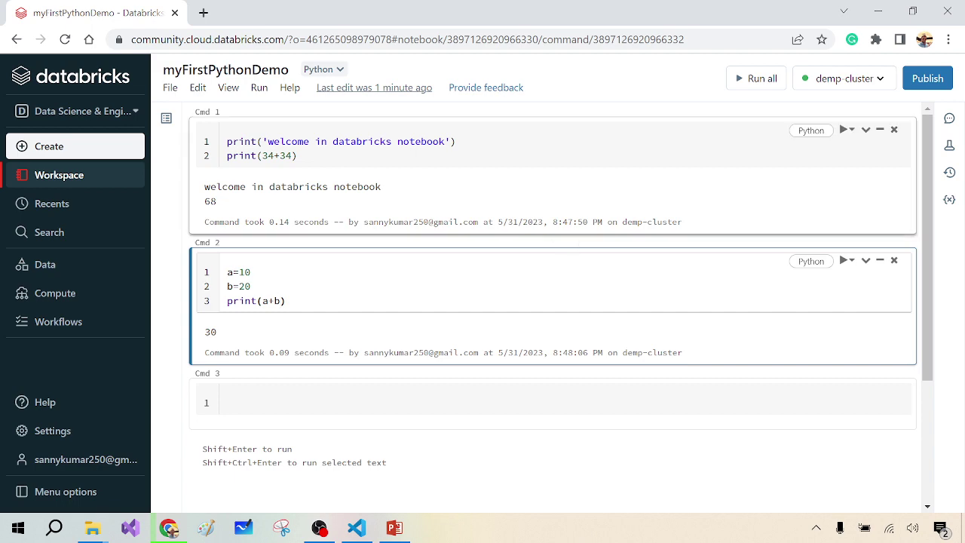
left_click(327, 160)
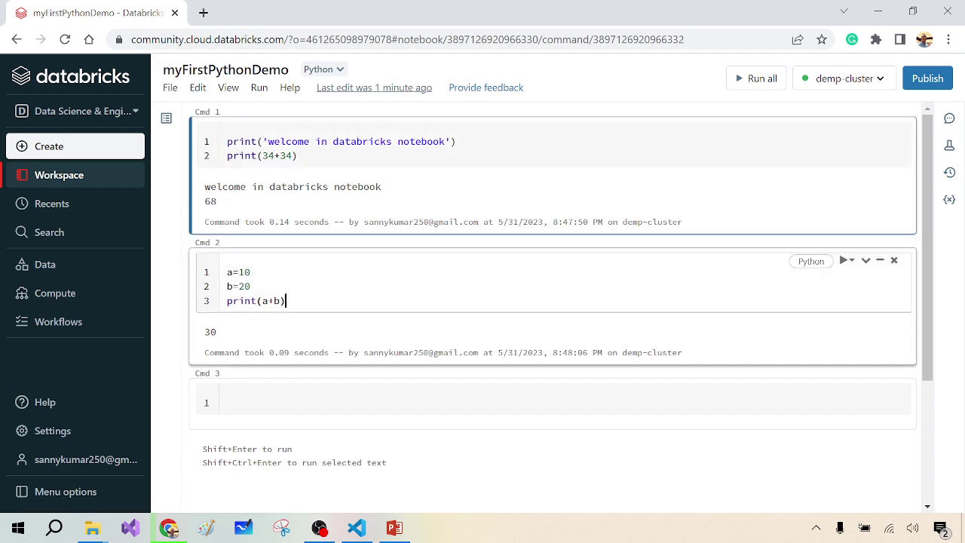
left_click(286, 301)
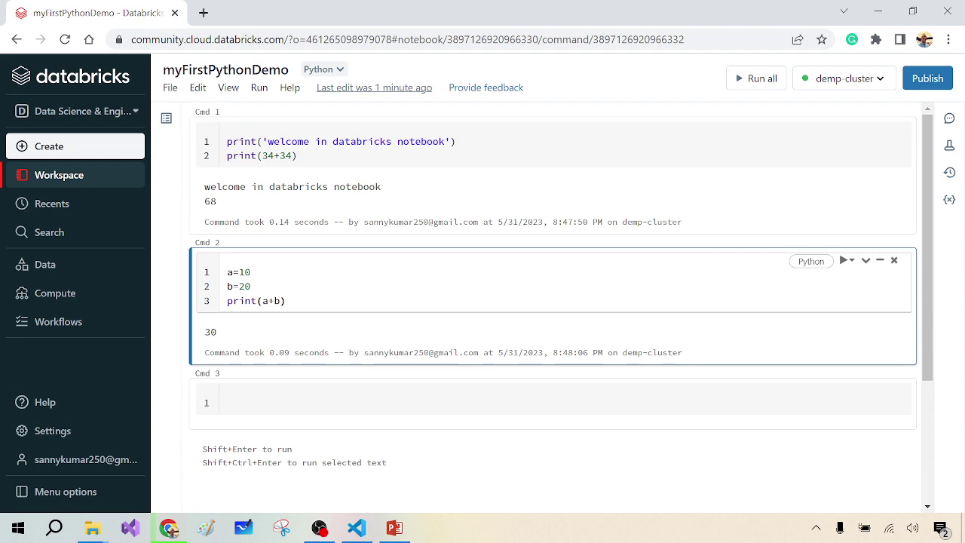